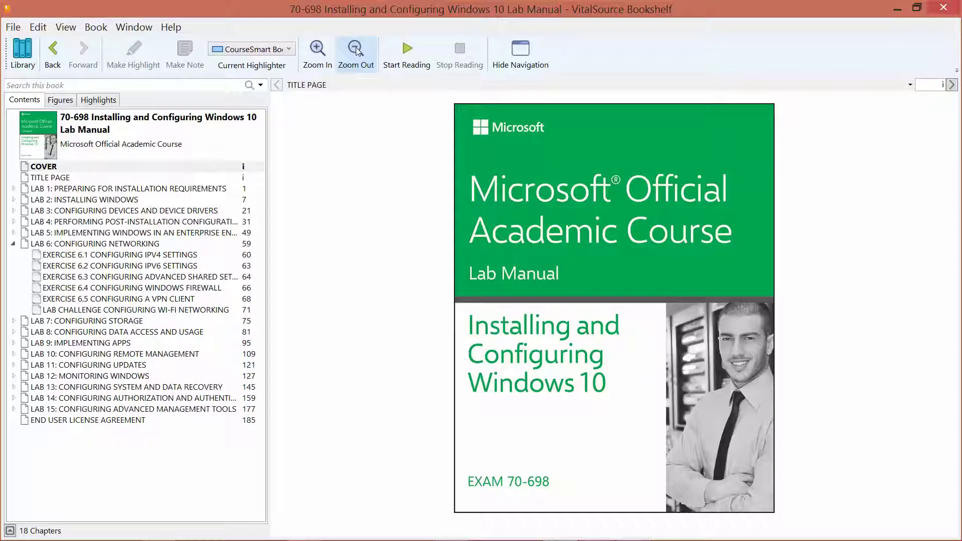
Open Lab 6's Exercise 6.2, Configuring IPv6 Settings, in Bookshelf, then switch to LON-CL1
left_click(111, 246)
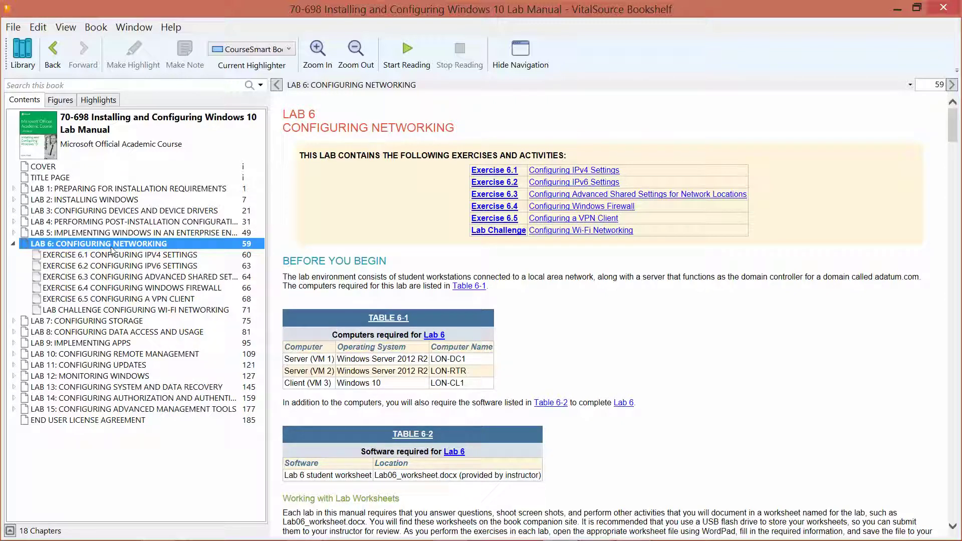
left_click(142, 273)
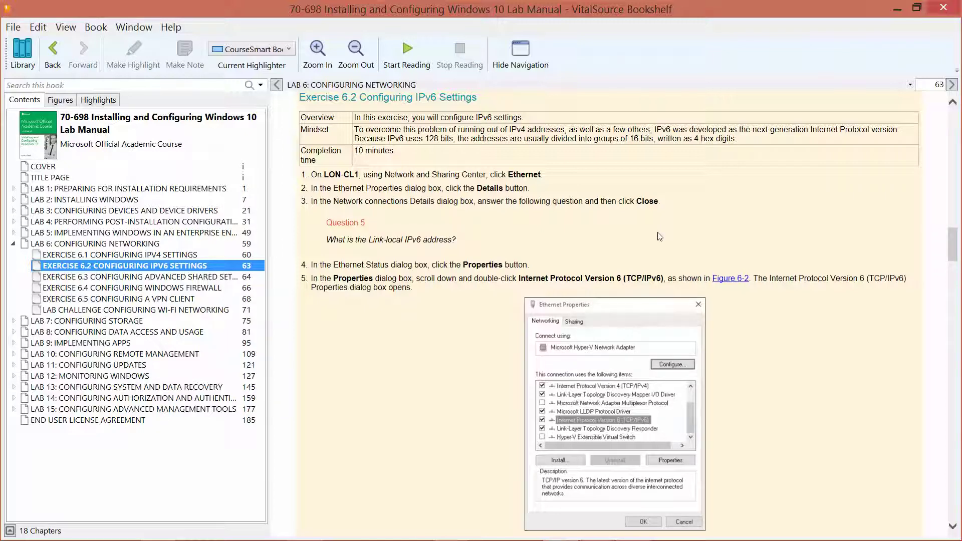
key("alt+Tab")
Minimize LON-DC1 and the lab manual, bring LON-CL1 forward, and open its network tray menu
key("alt+Tab")
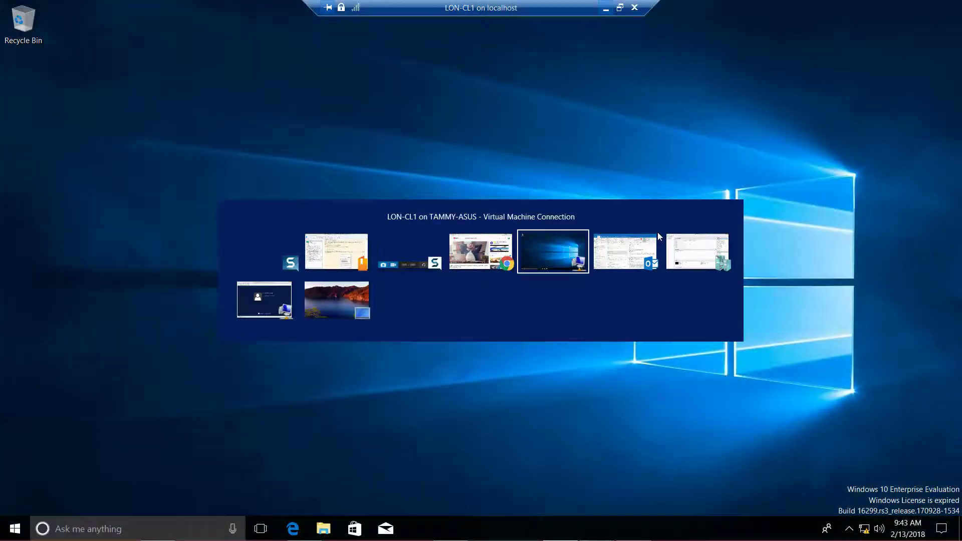
key("alt+Tab")
key("alt+Tab")
key("alt+Tab")
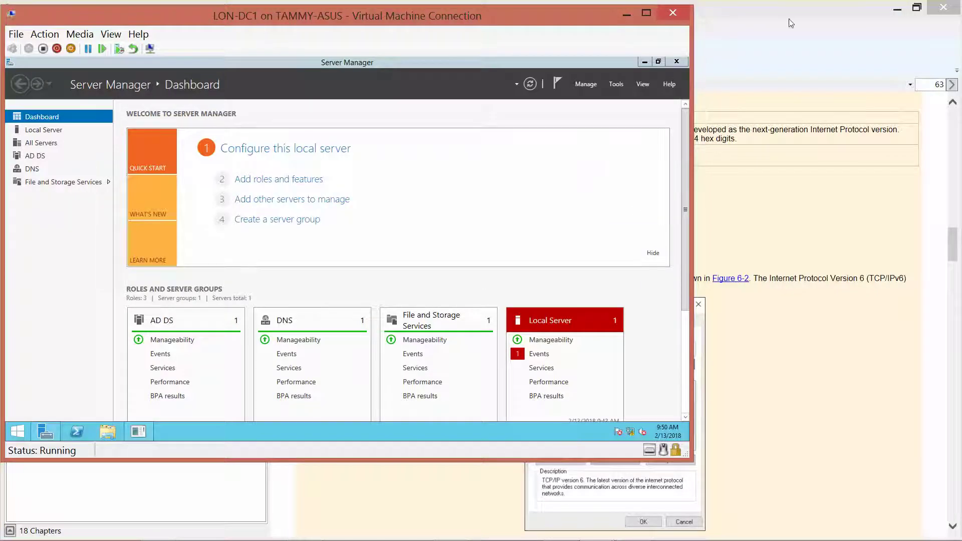
left_click(626, 14)
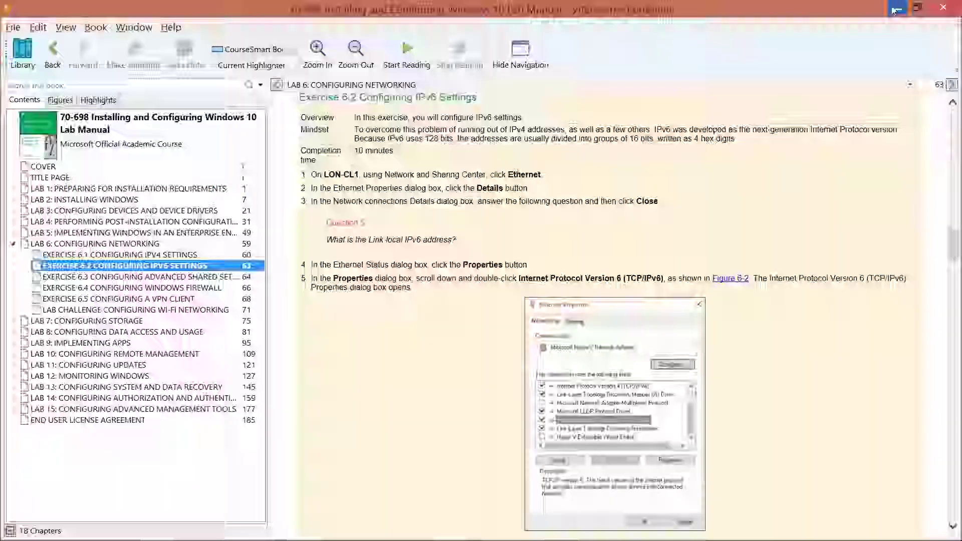
left_click(896, 9)
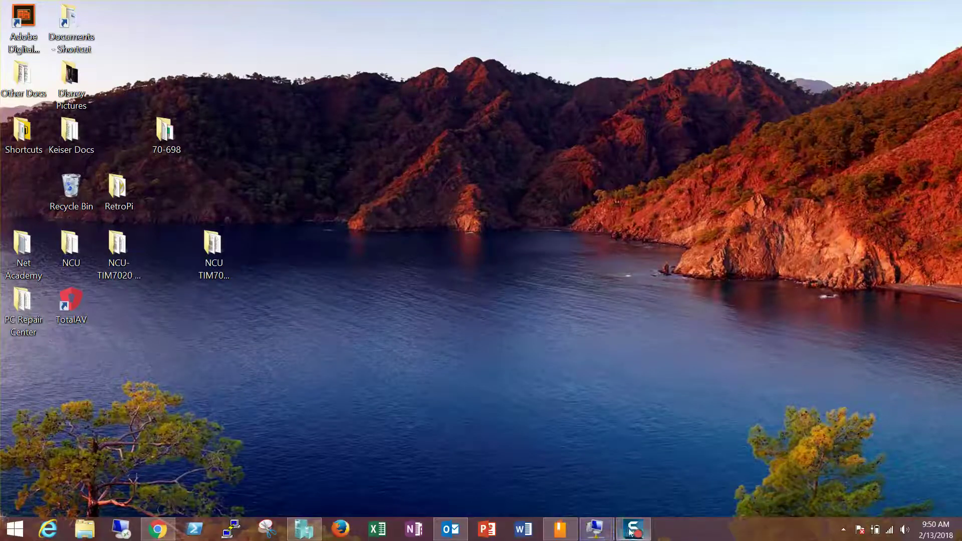
mouse_move(594, 530)
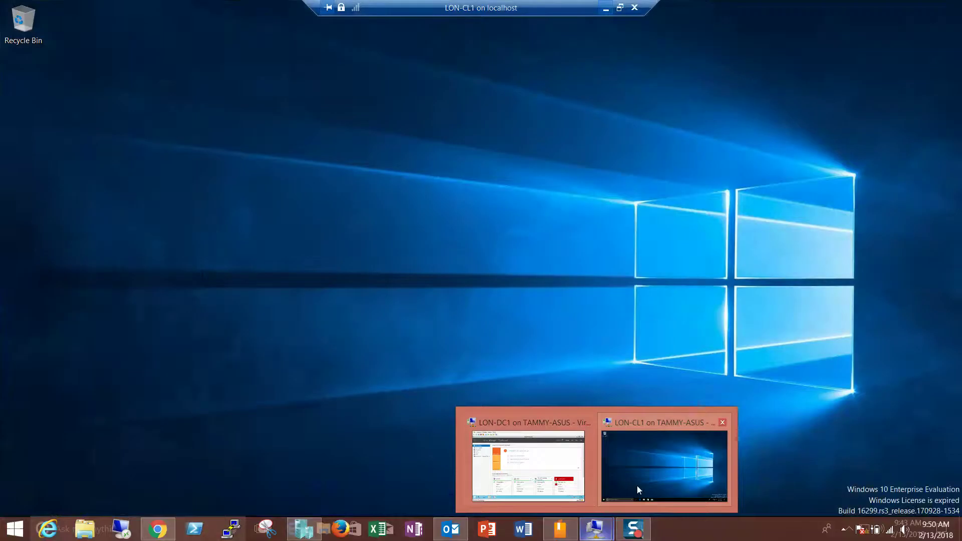
left_click(638, 489)
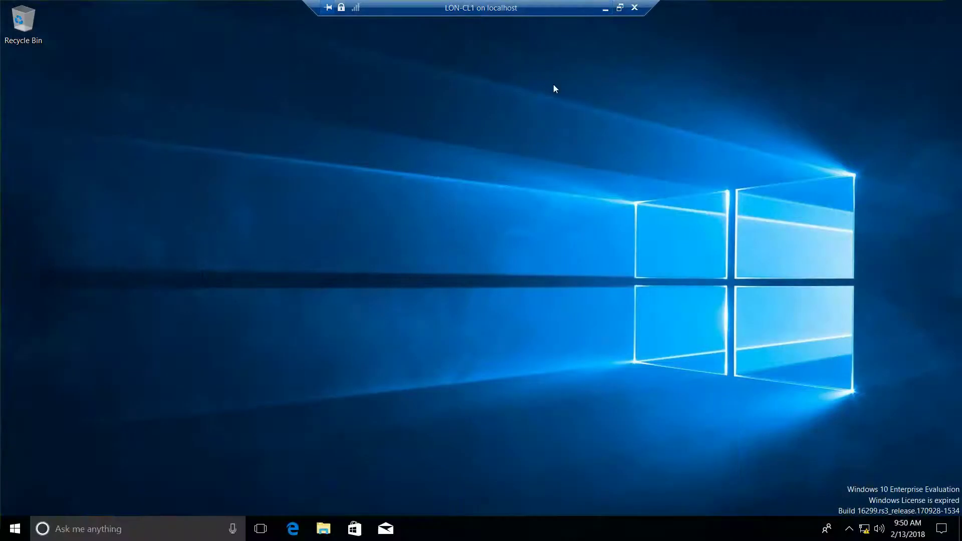
right_click(864, 532)
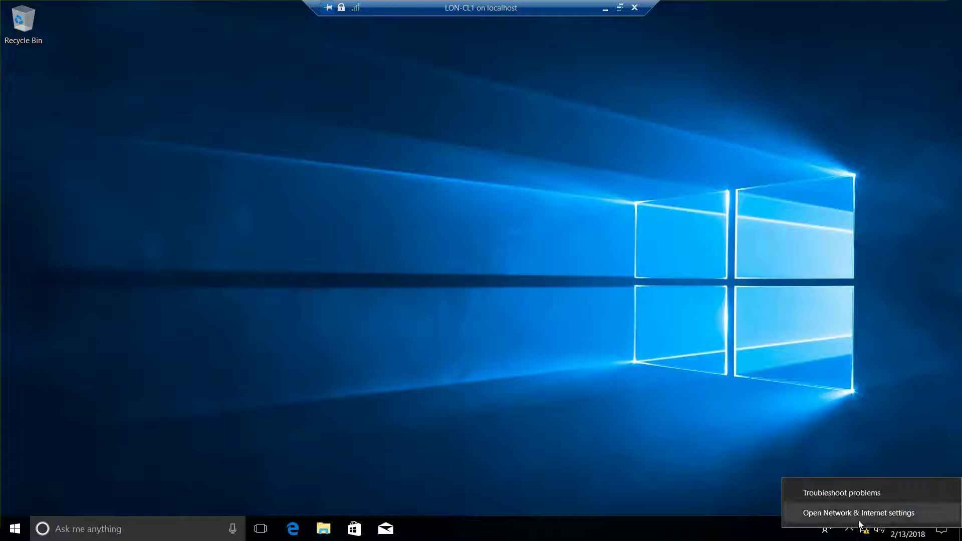
Reach the network adapter list via Ethernet settings and the Network and Sharing Center
left_click(858, 518)
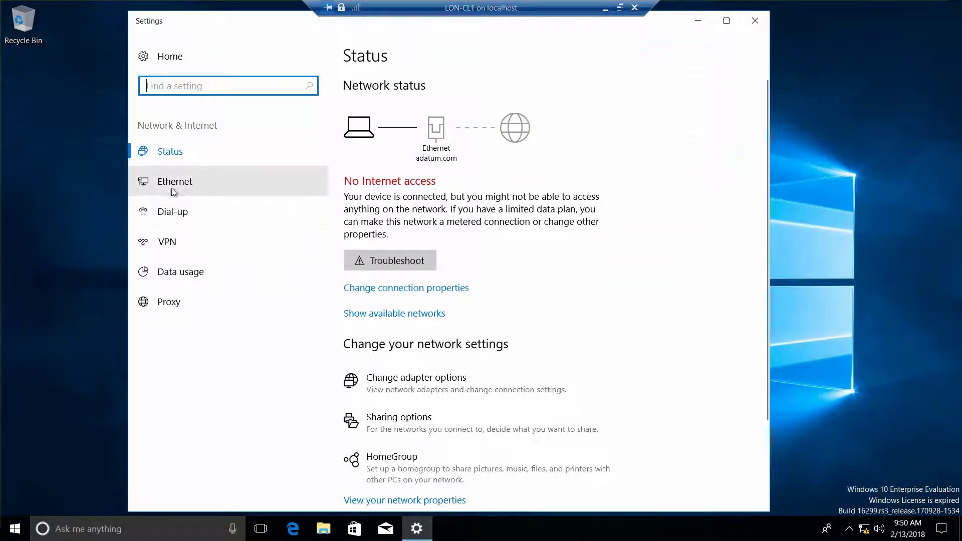
left_click(171, 188)
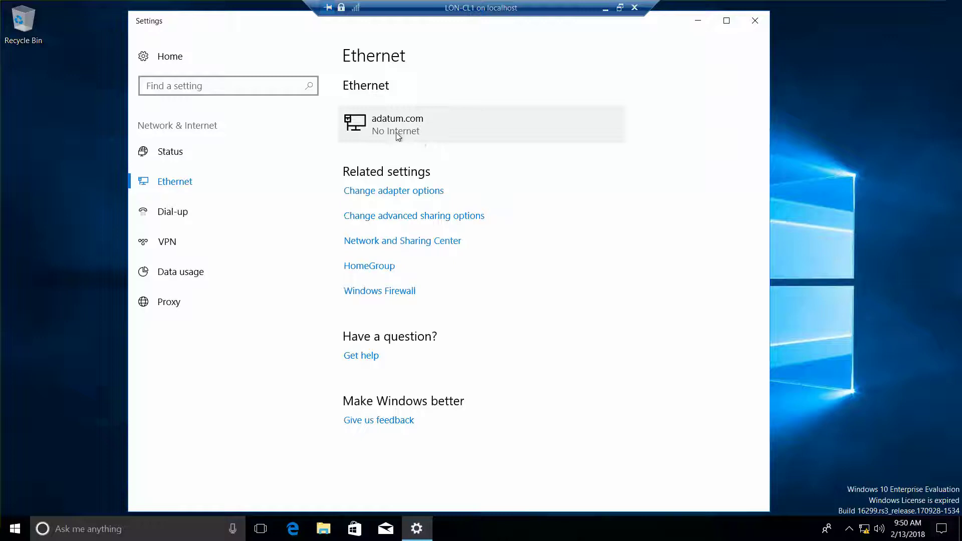
left_click(417, 243)
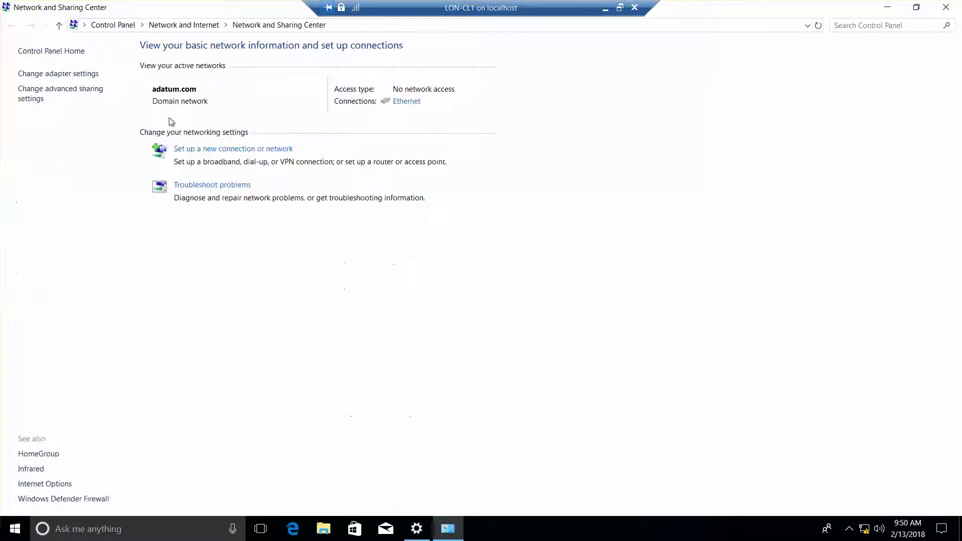
left_click(70, 75)
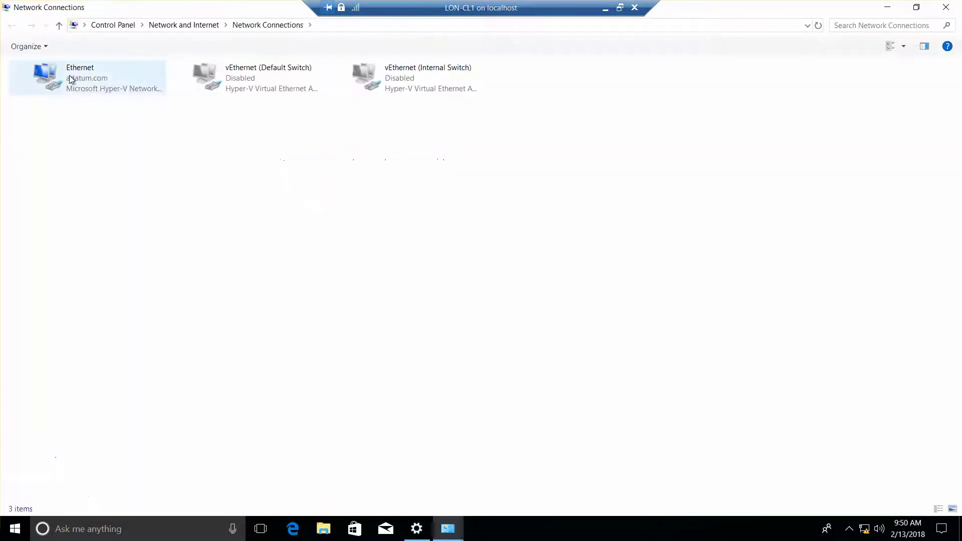
Open the Ethernet adapter's properties and select Internet Protocol Version 6 (TCP/IPv6)
left_click(96, 89)
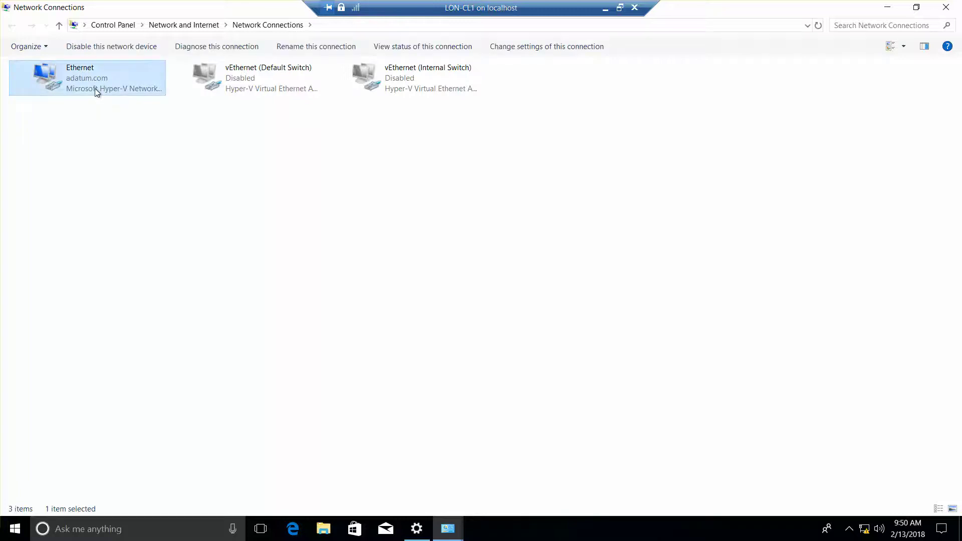
right_click(95, 90)
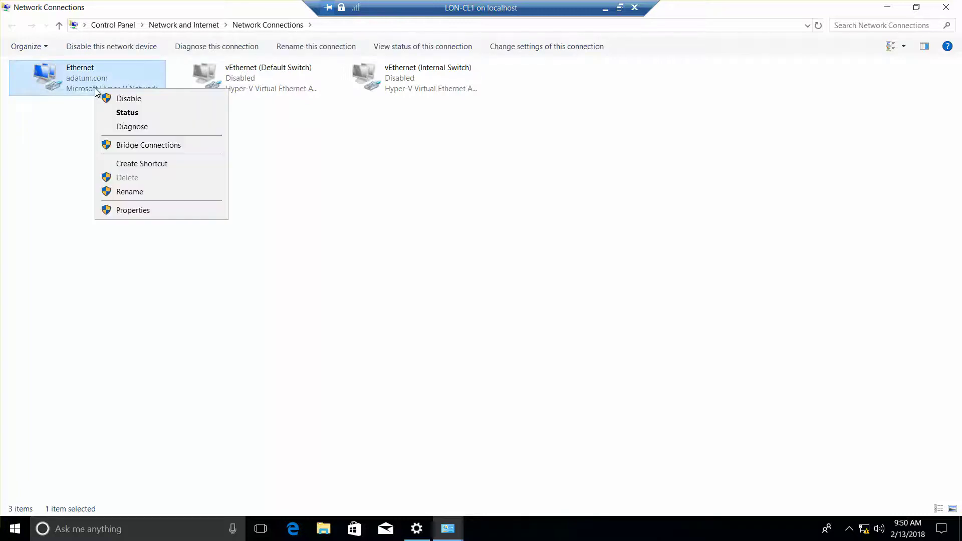
left_click(149, 210)
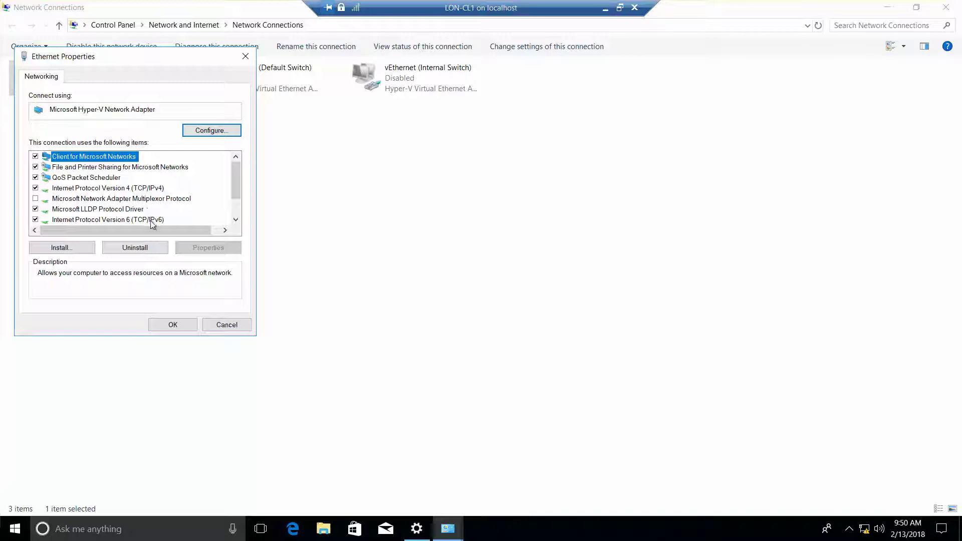
left_click(151, 220)
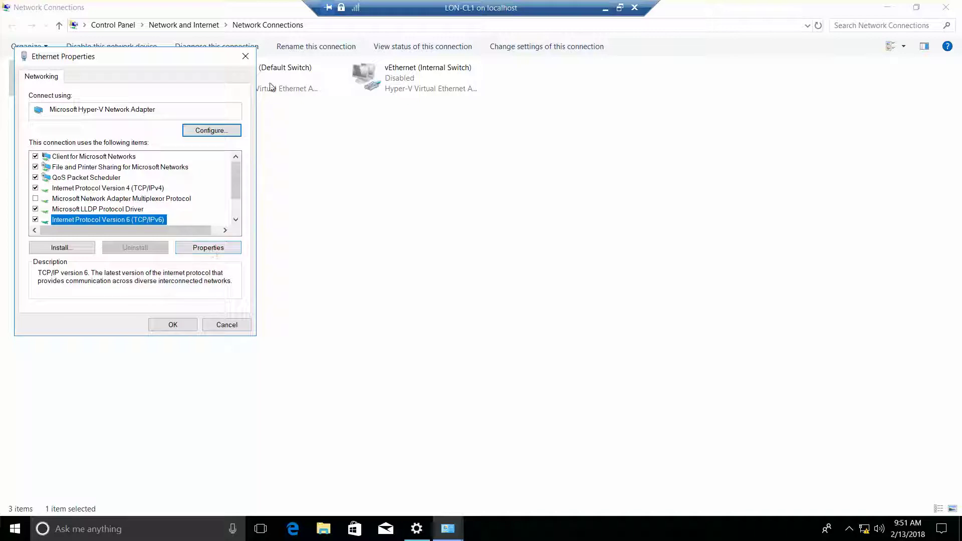
Close the Ethernet adapter's properties unchanged and reopen them
left_click(246, 56)
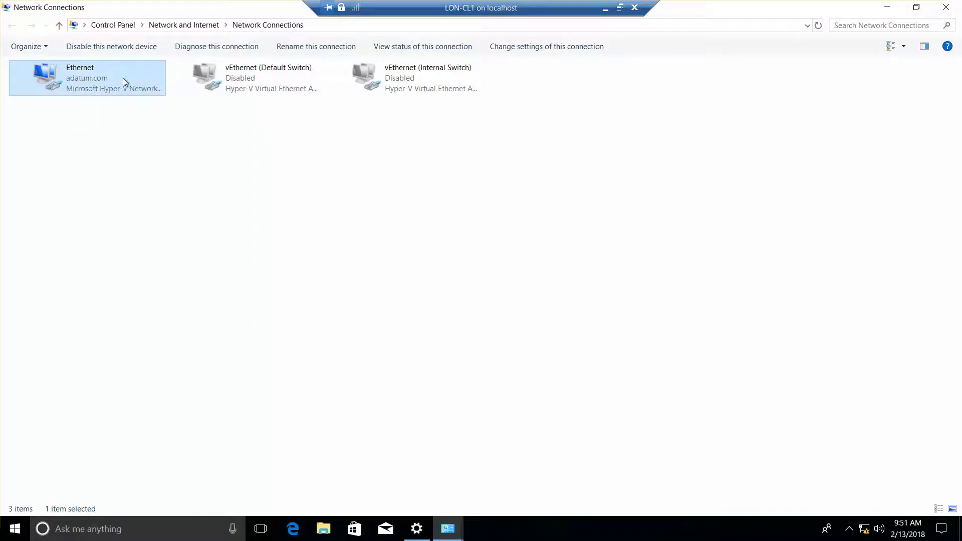
right_click(123, 79)
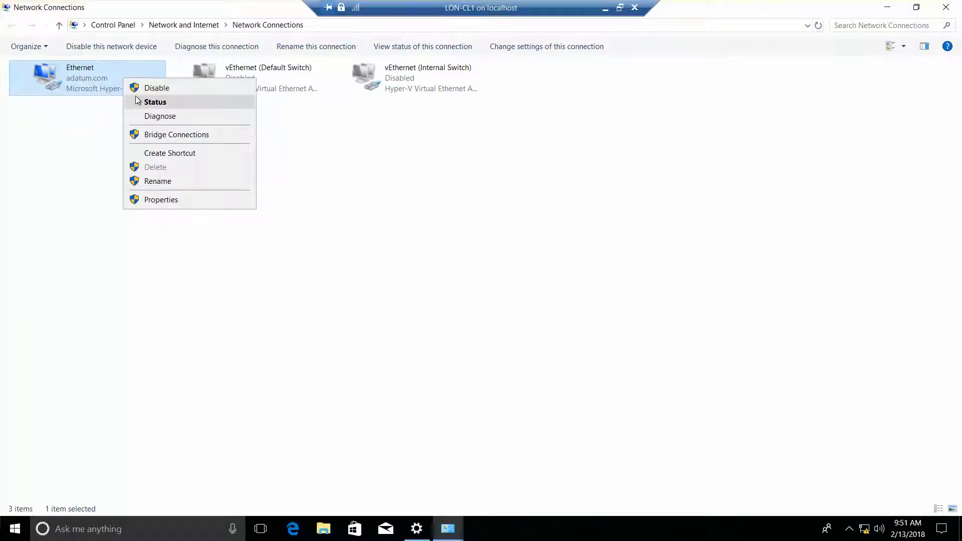
left_click(185, 270)
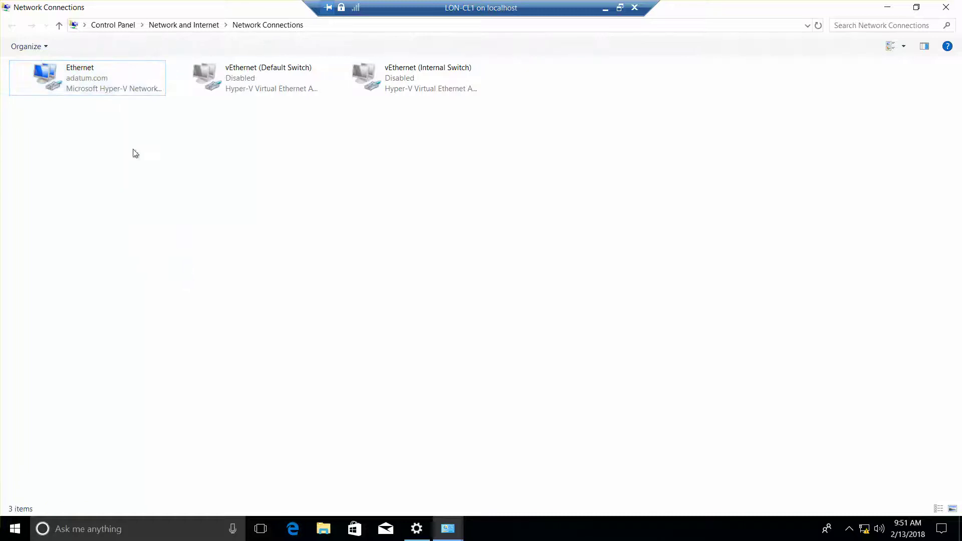
left_click(97, 87)
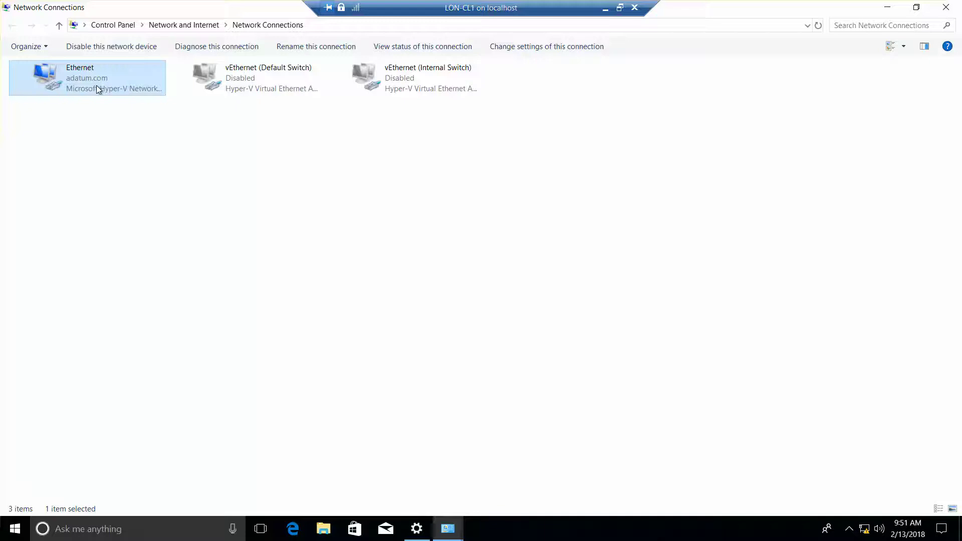
right_click(97, 86)
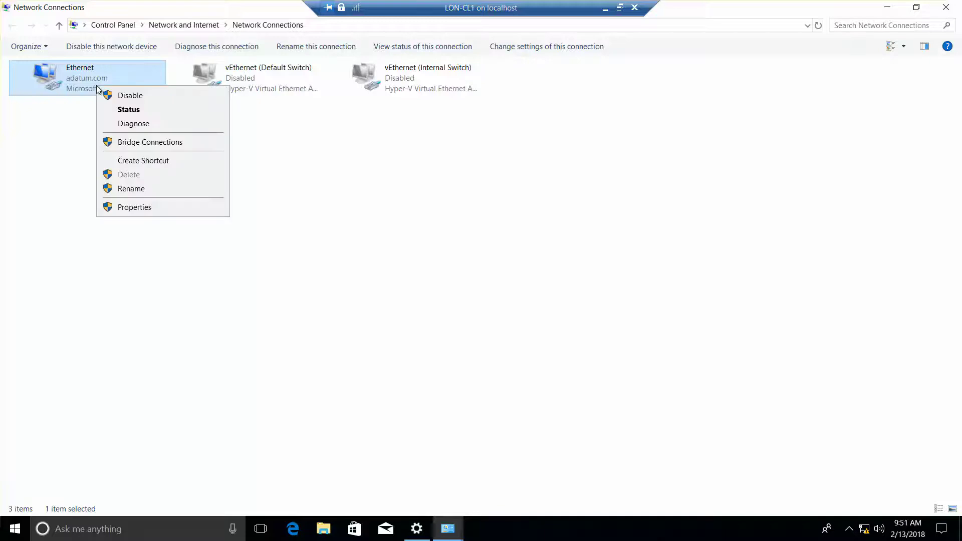
left_click(148, 207)
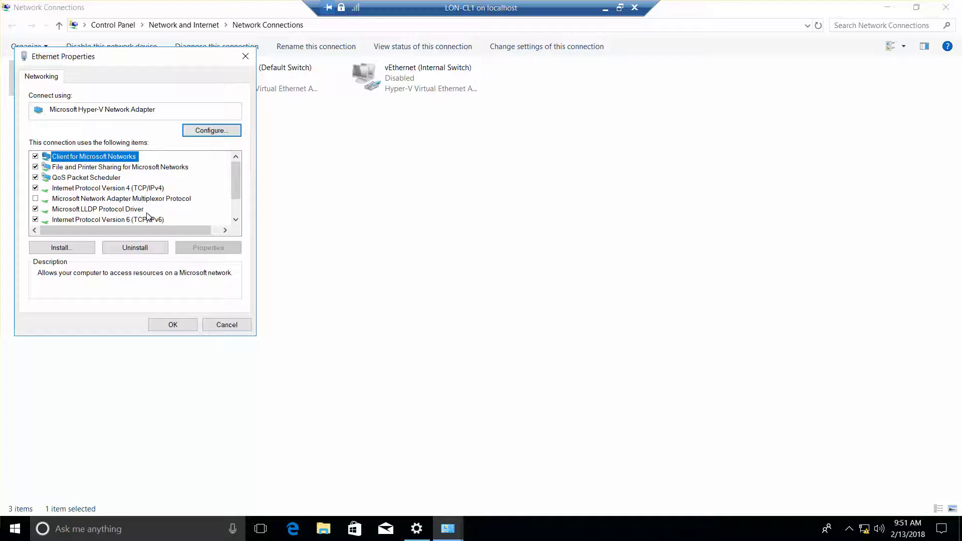
Minimize the lab manual and bring the Settings network status window forward
key("alt+Tab")
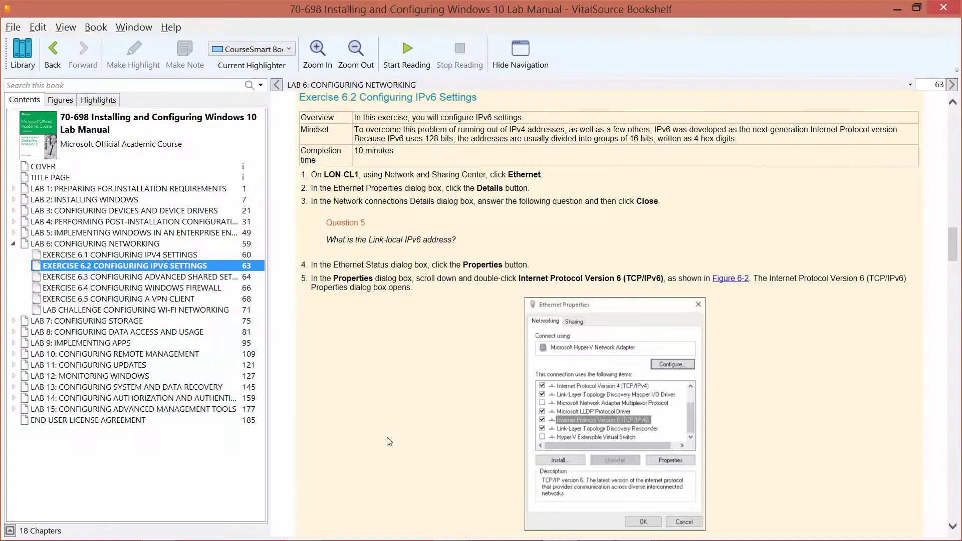
left_click(892, 9)
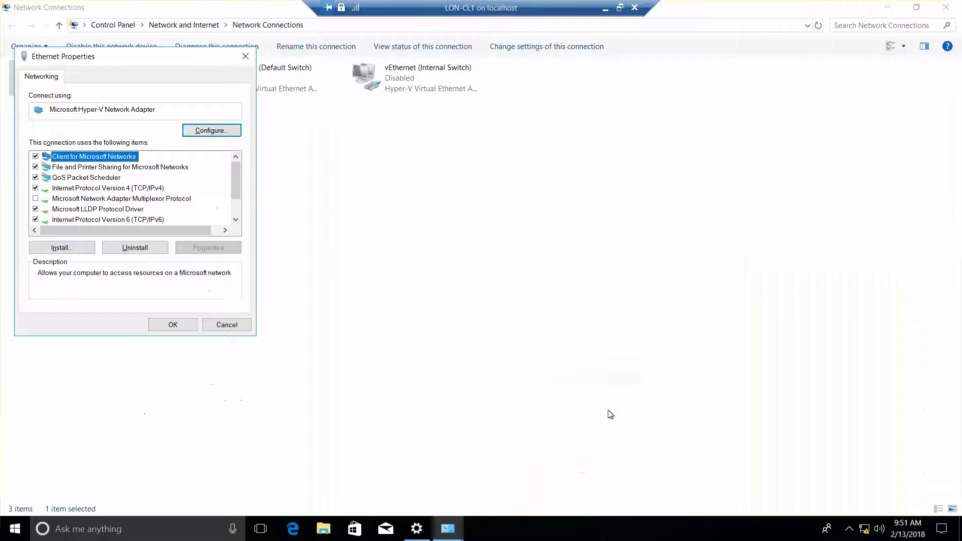
key("alt+Tab")
key("alt+Tab")
key("alt+Tab")
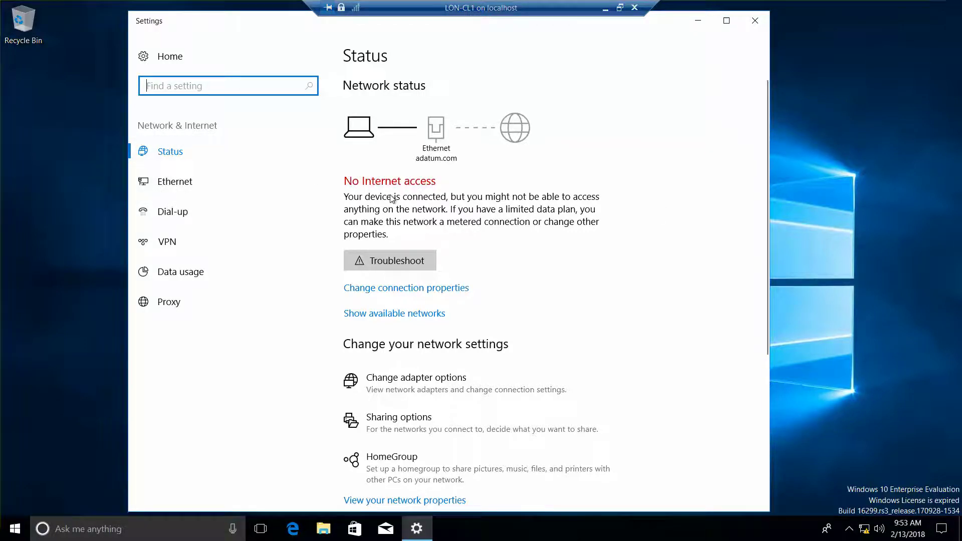
mouse_move(765, 214)
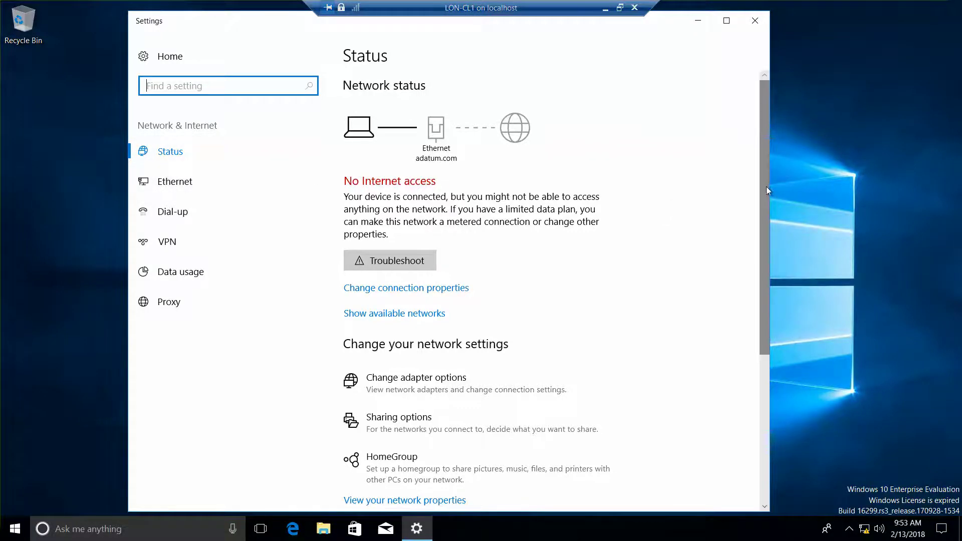
left_click_drag(766, 191, 781, 349)
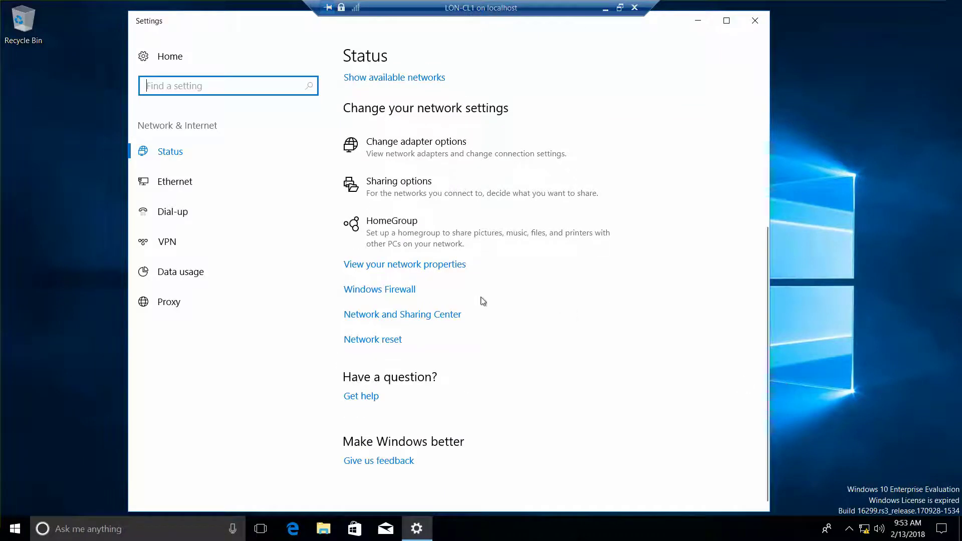
left_click(423, 270)
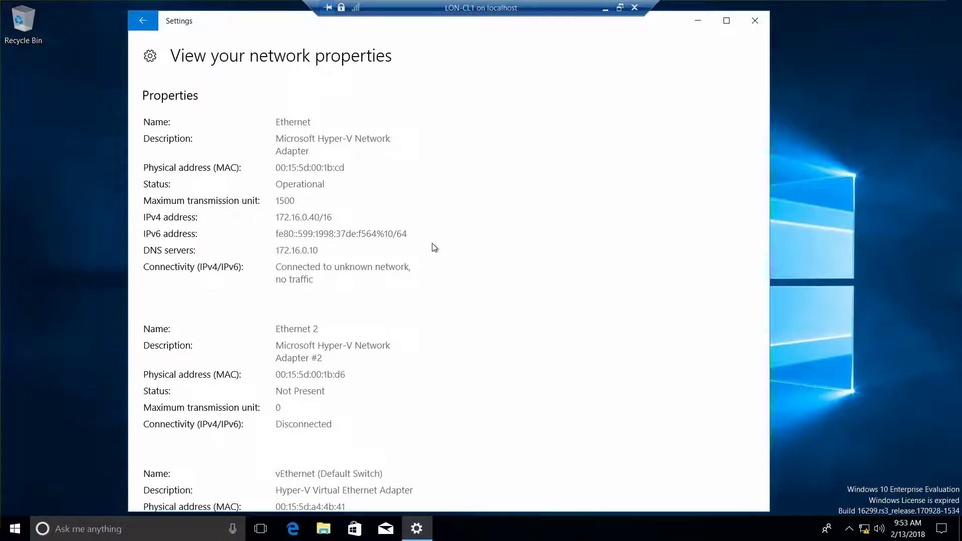
left_click(144, 28)
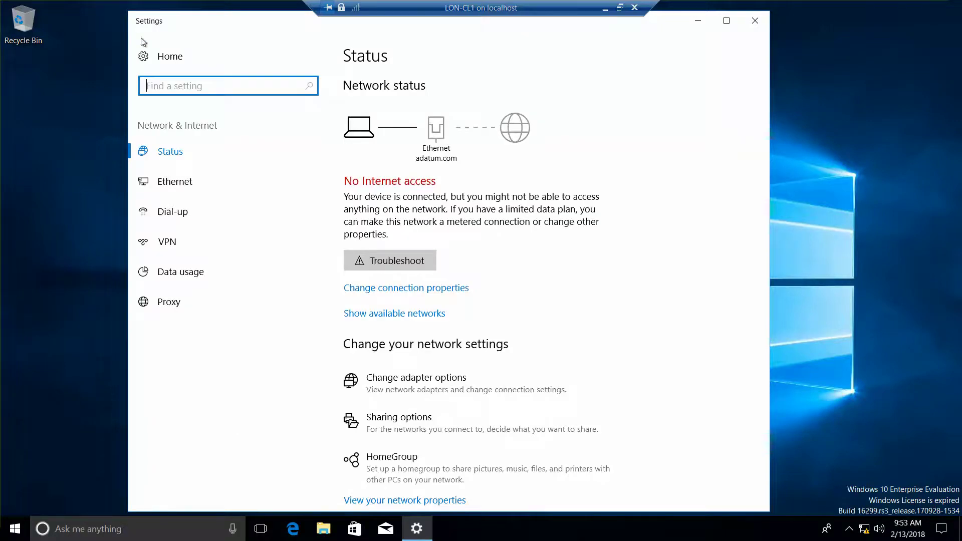
Go from the Ethernet settings page through the Network and Sharing Center to the adapter list
left_click(173, 182)
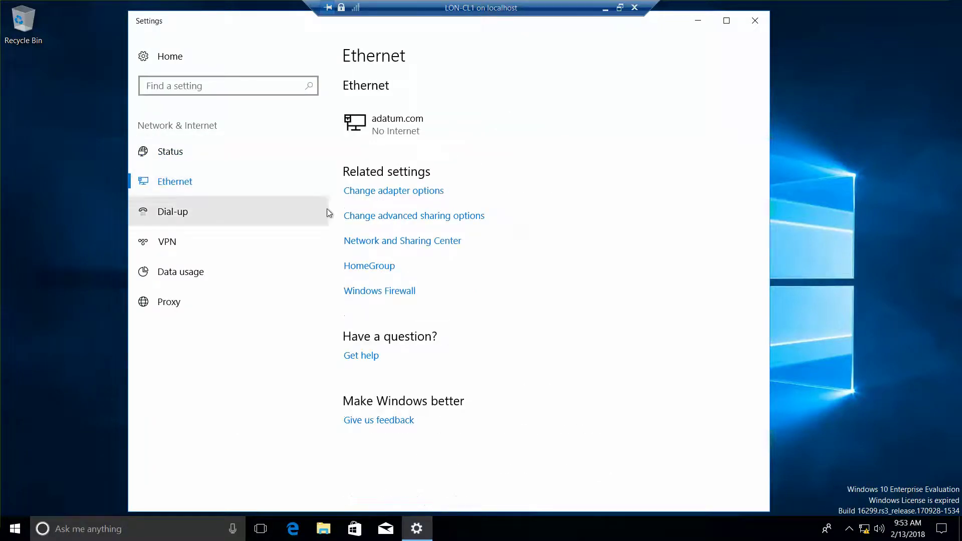
left_click(426, 249)
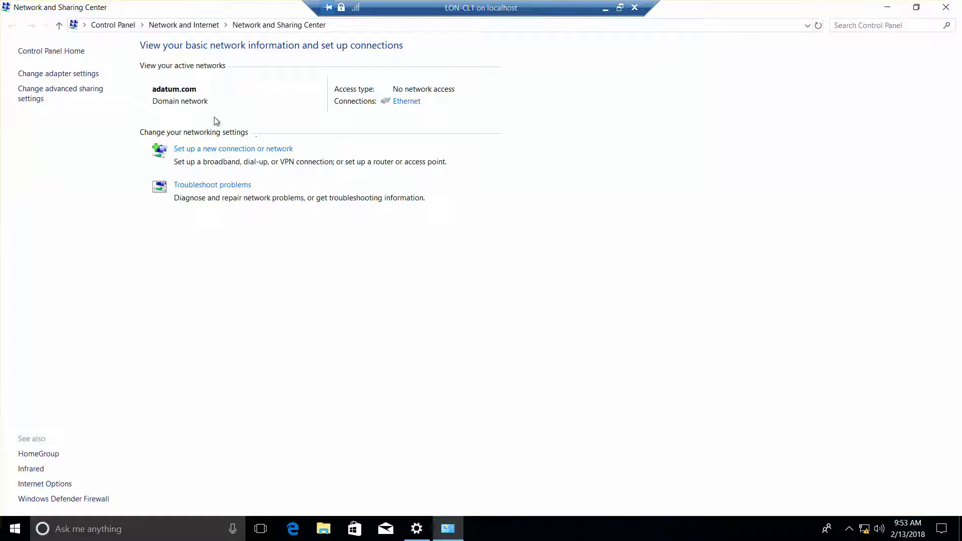
left_click(81, 75)
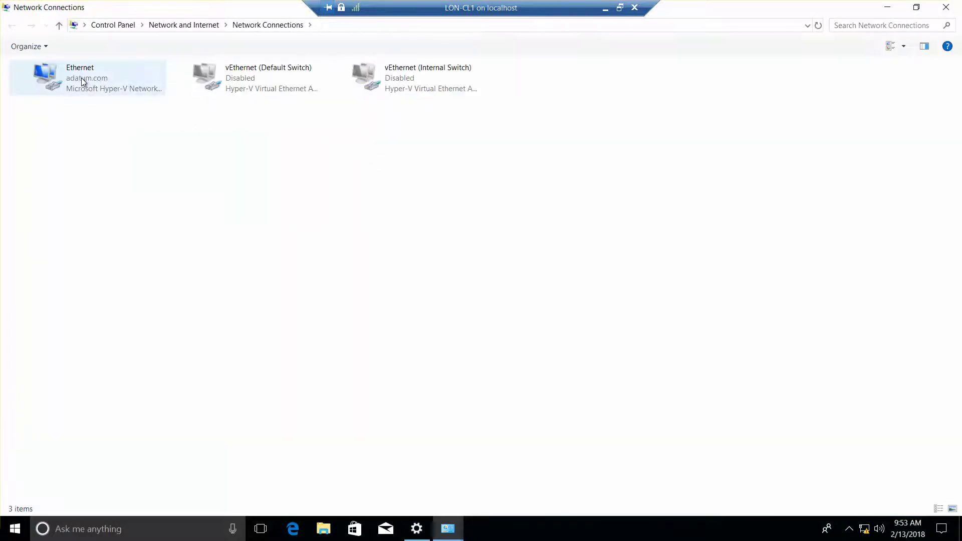
Open the Ethernet adapter's Internet Protocol Version 6 properties
left_click(82, 78)
right_click(82, 78)
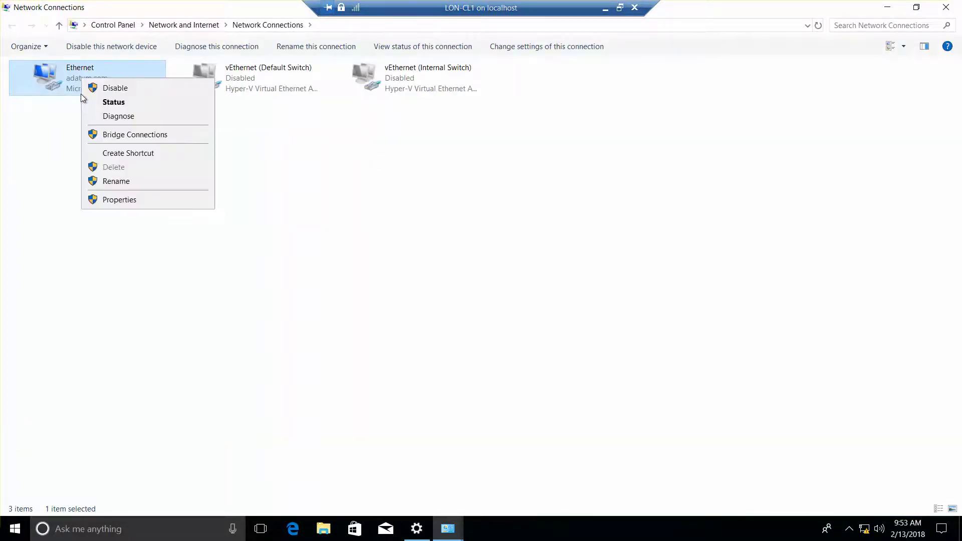
left_click(114, 199)
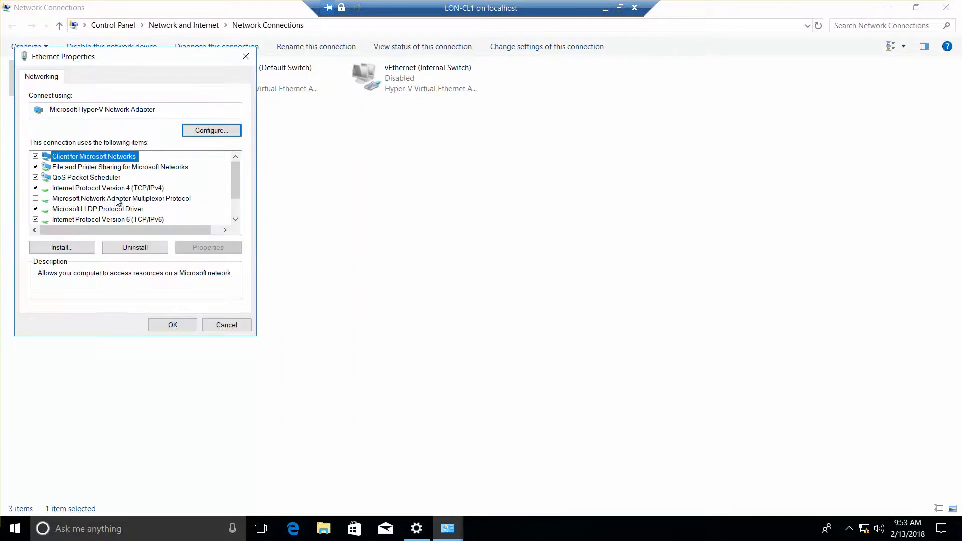
left_click(143, 220)
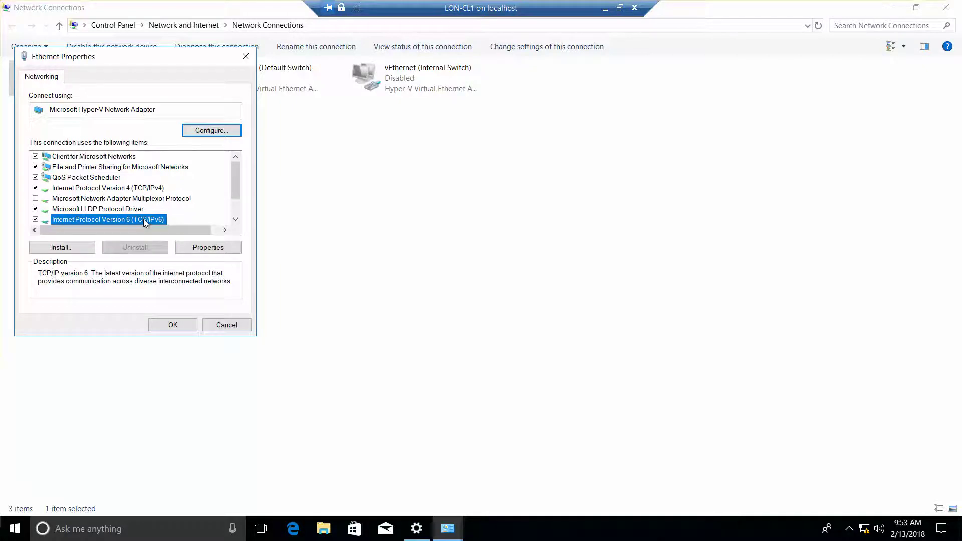
left_click(206, 251)
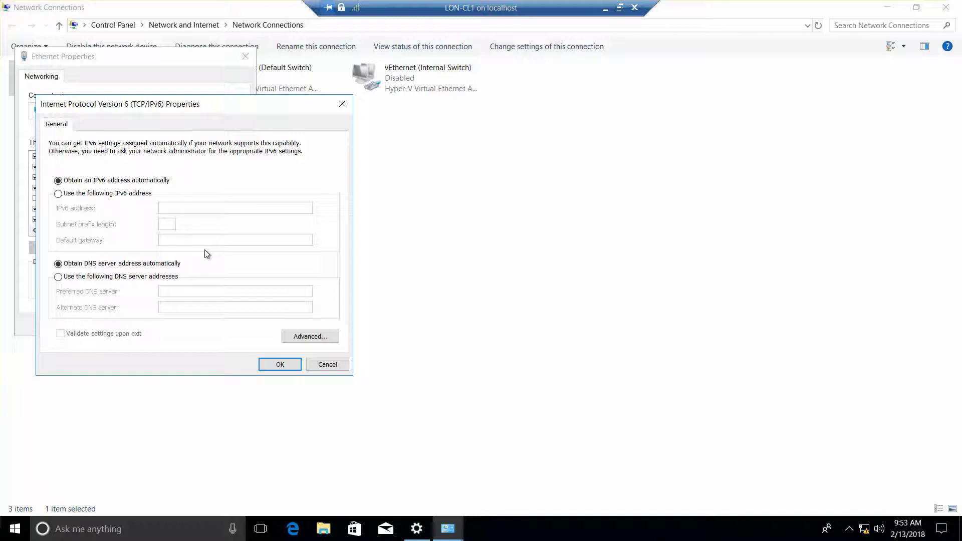
Enter static IPv6 address fe80:0:ac4a:aa04:713a:0:0:ce2b with prefix length 64 and confirm with OK
left_click(58, 194)
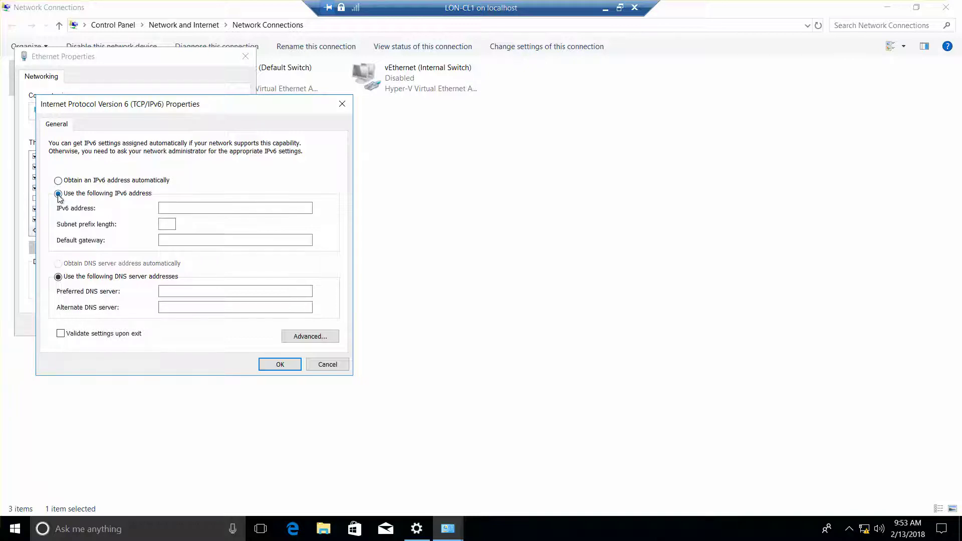
left_click(192, 212)
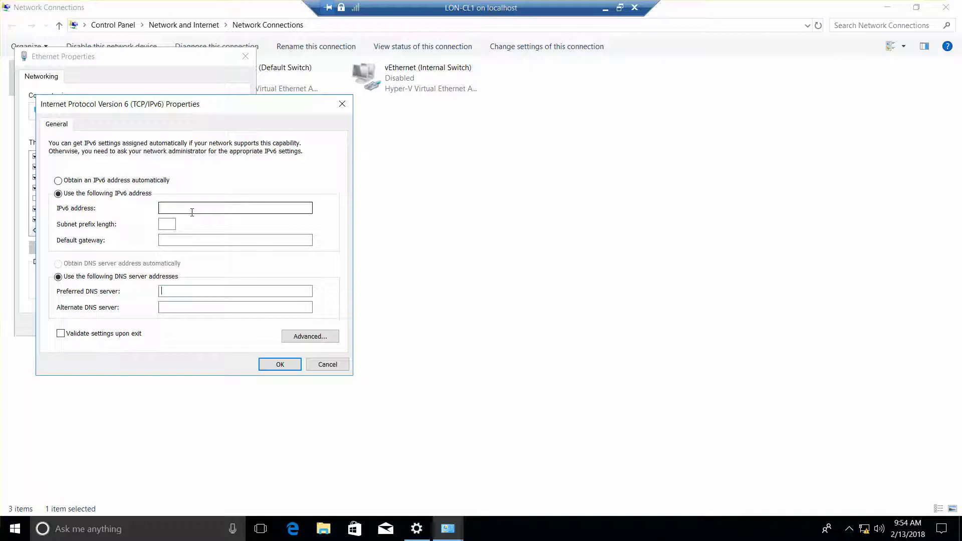
key("Tab")
left_click(188, 210)
type("fe")
type("80")
type(":0")
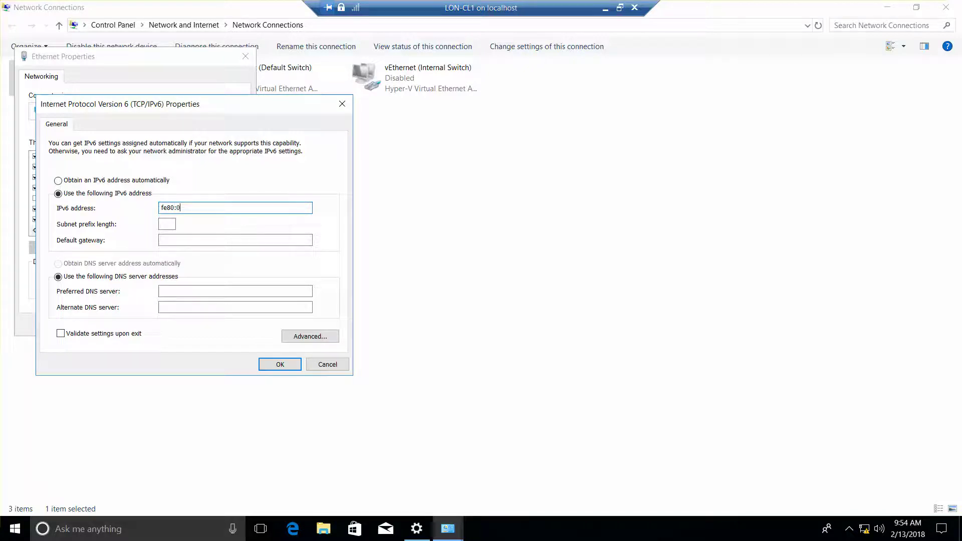
type(":ac4")
type("a:")
type("aa04:")
type("71")
type("3")
type("a")
type(":0:")
type("0:")
type("ce2")
type("b")
key("Tab")
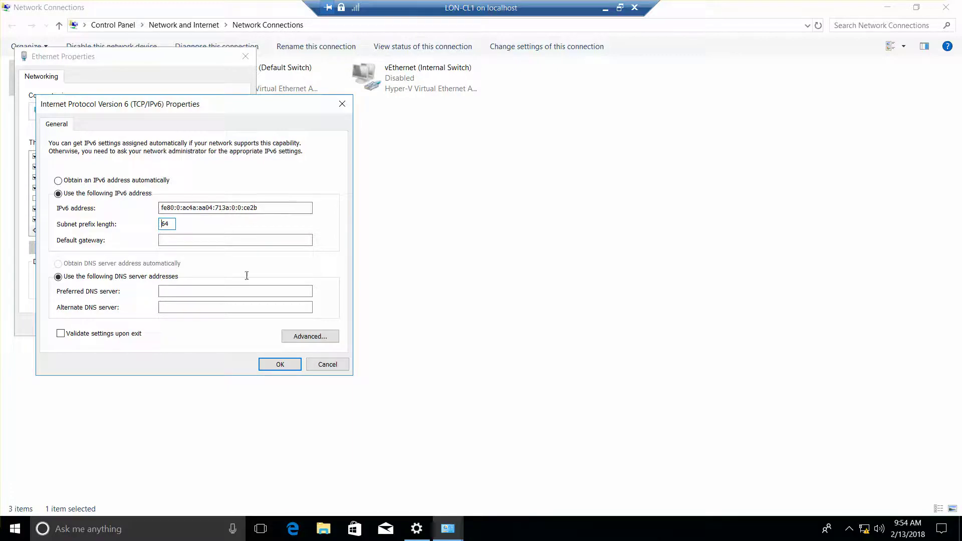
left_click(282, 369)
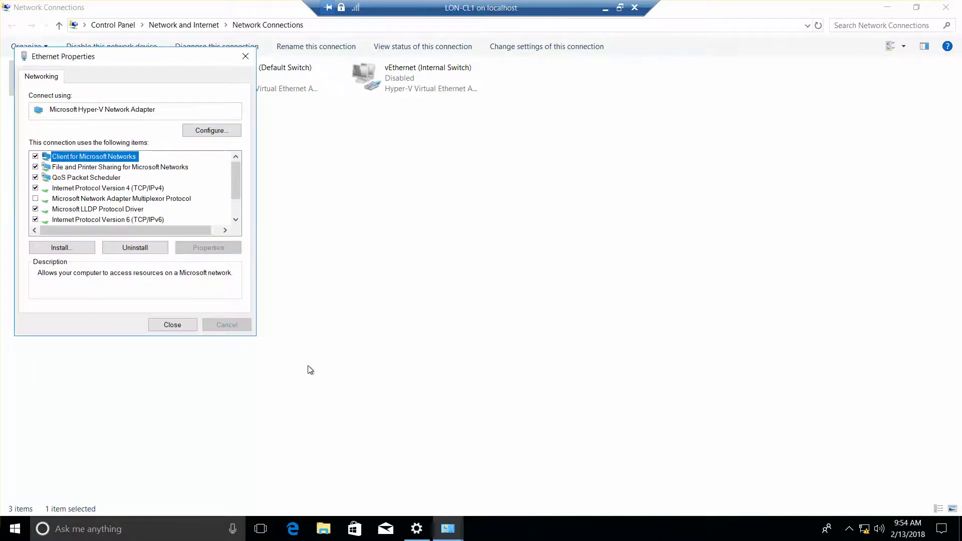
Close Ethernet Properties and launch cmd as administrator from the Start menu's Run box
left_click(172, 325)
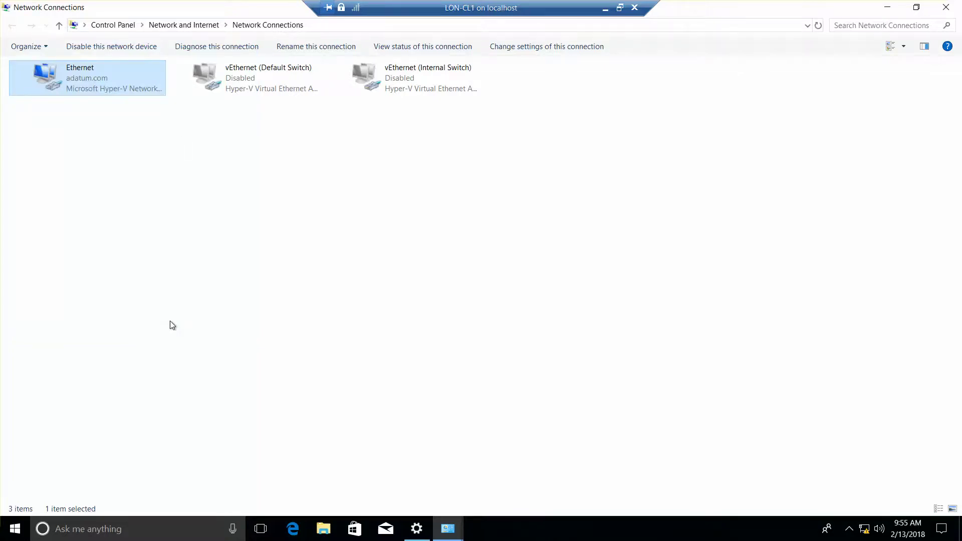
right_click(15, 529)
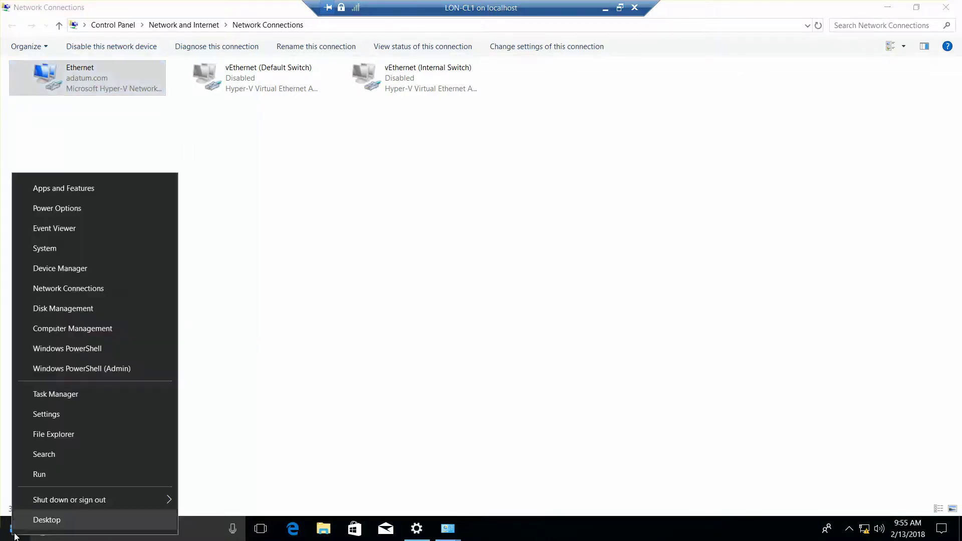
left_click(56, 473)
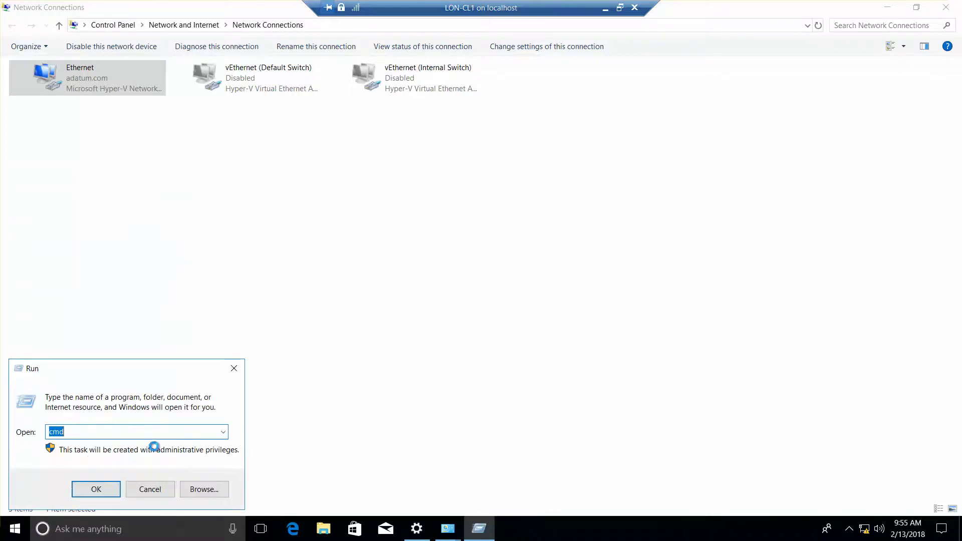
left_click(96, 489)
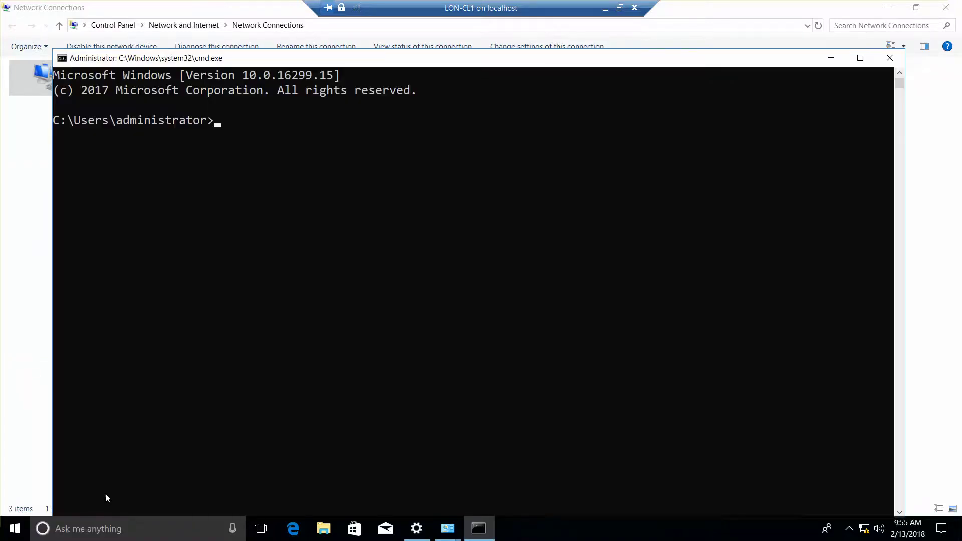
Run ipconfig to confirm link-local address fe80:0:ac4a:aa04:713a::ce2b, then close Command Prompt
type("ipconfig")
key("Return")
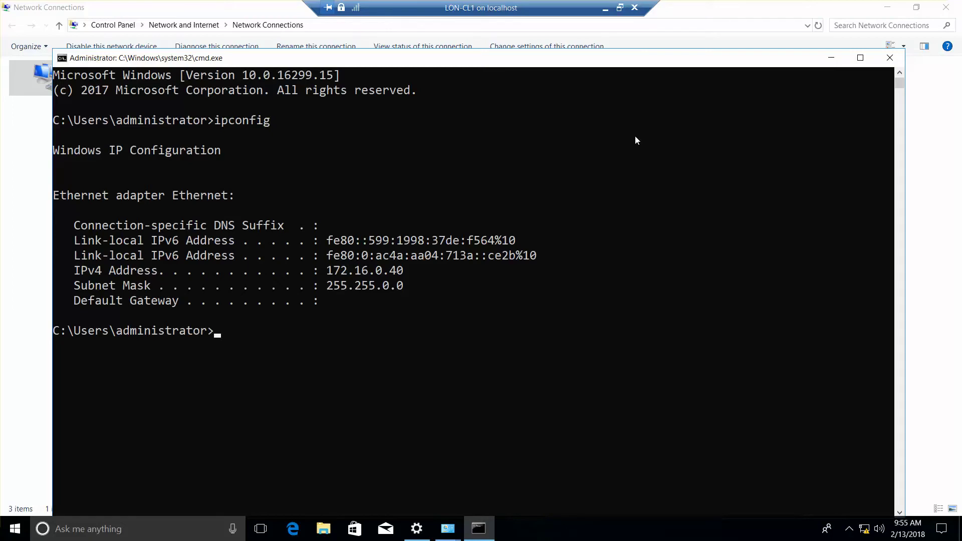
left_click(890, 58)
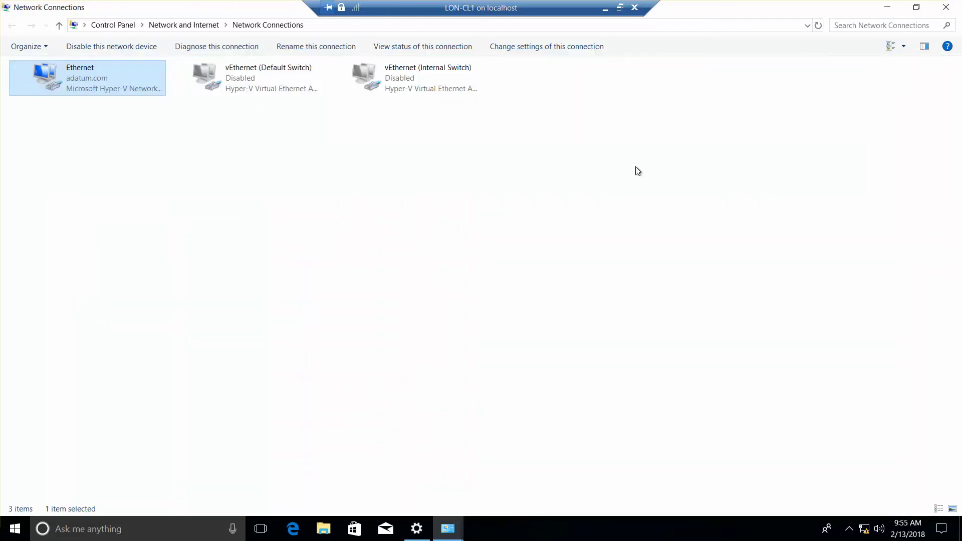